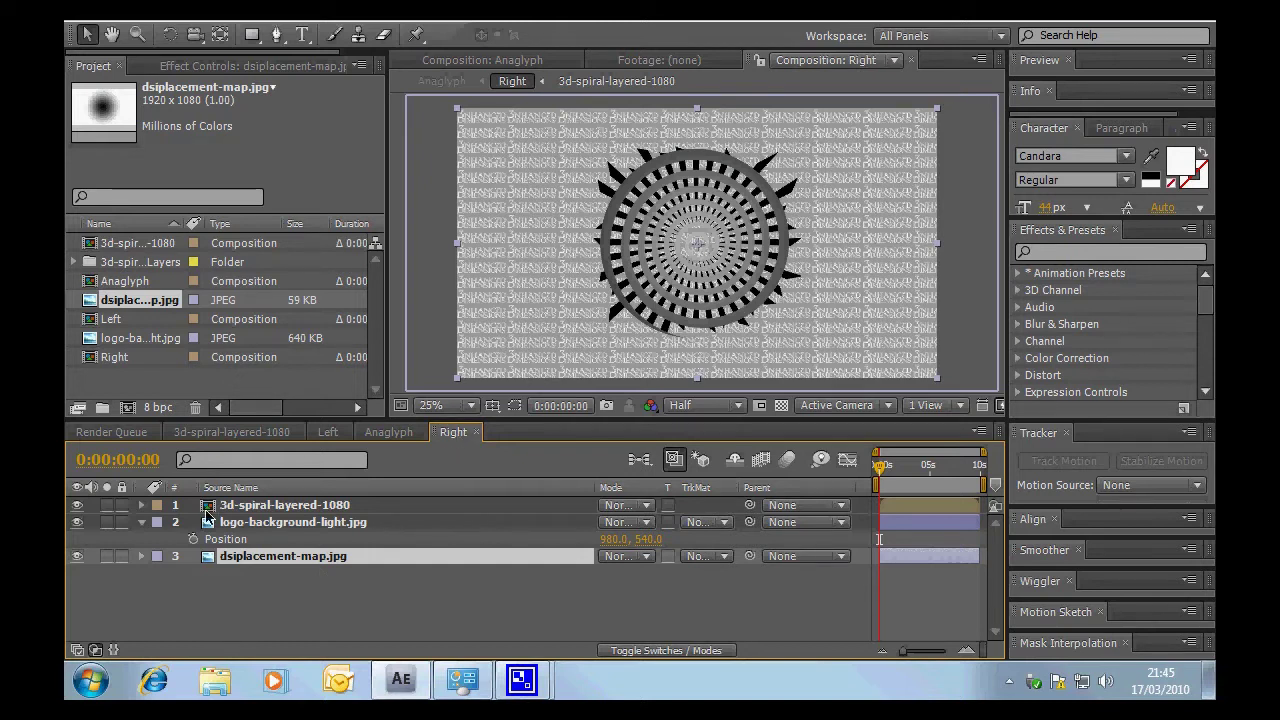
- Search 'displ' and drag Displacement Map onto the selected 3d-spiral-layered-1080 layer
click(207, 506)
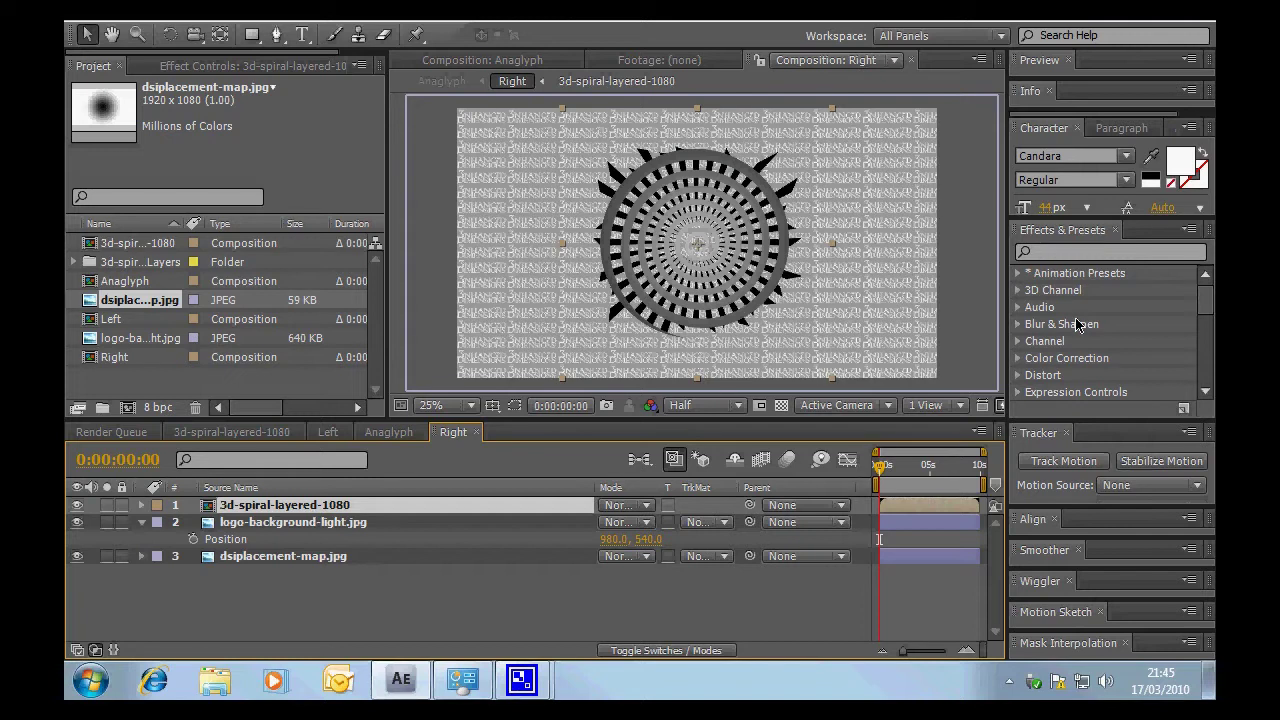
click(1069, 251)
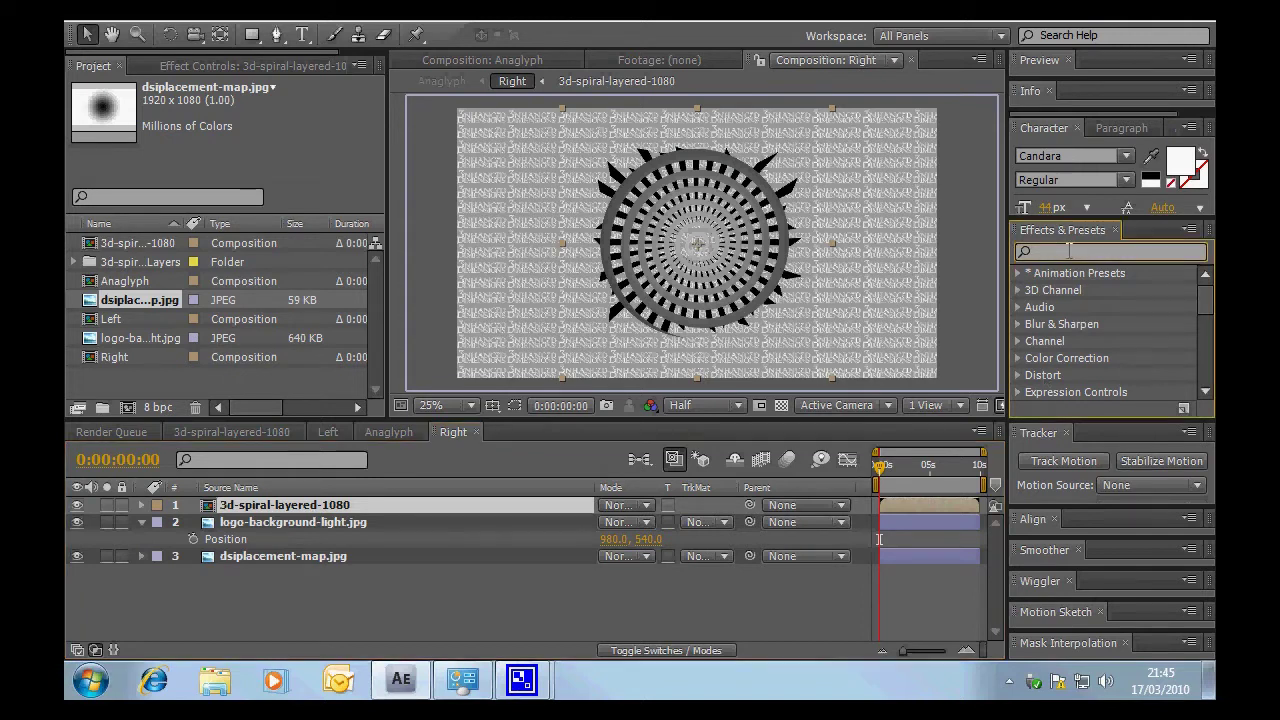
text(dis)
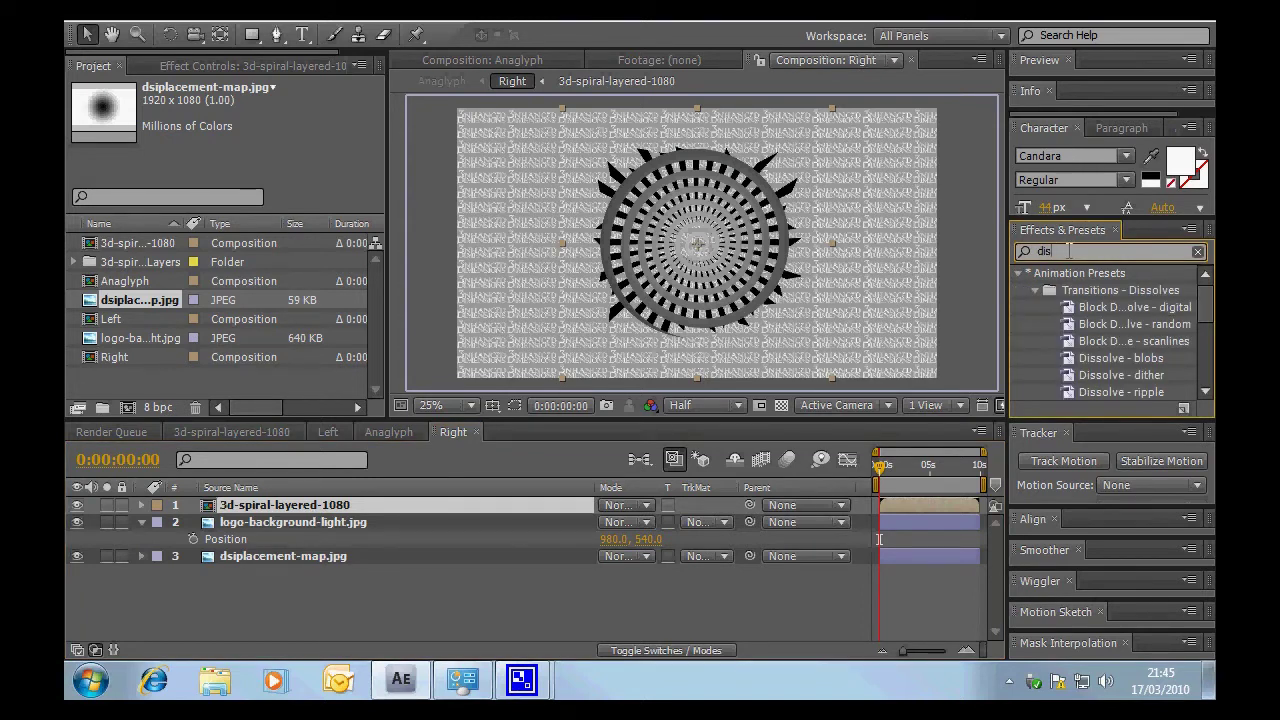
text(pl)
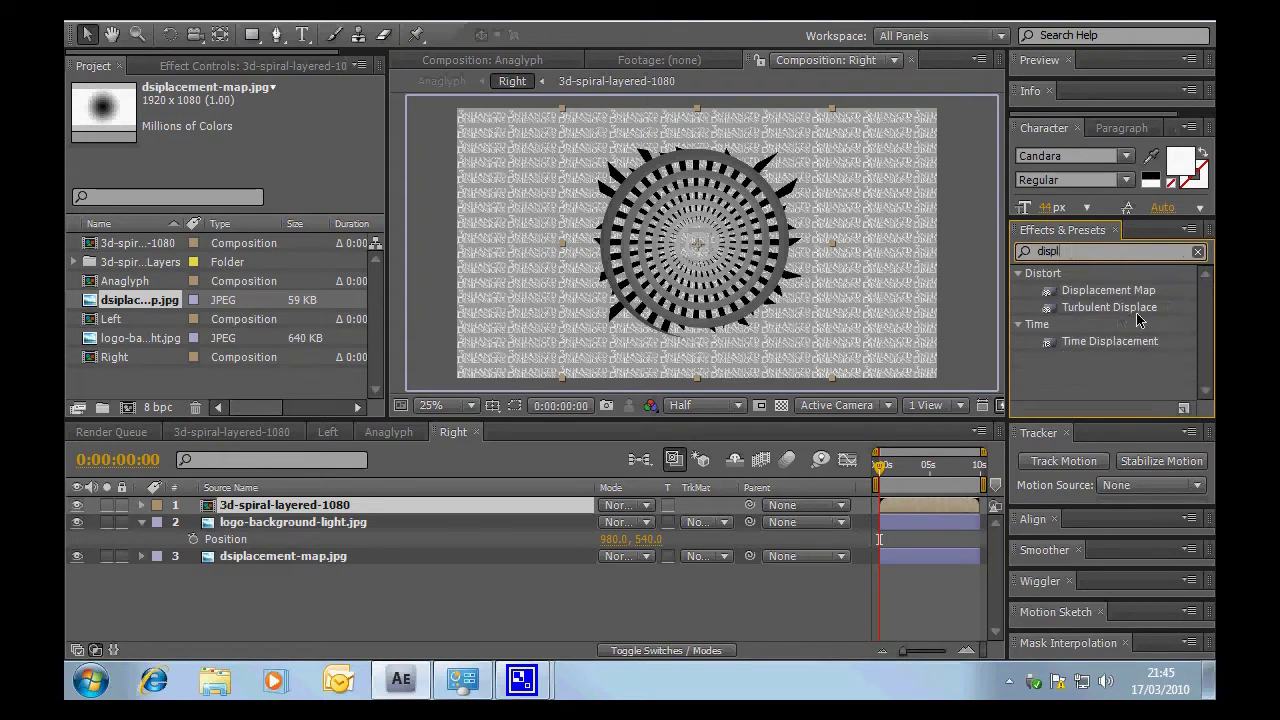
drag(1050, 298, 470, 506)
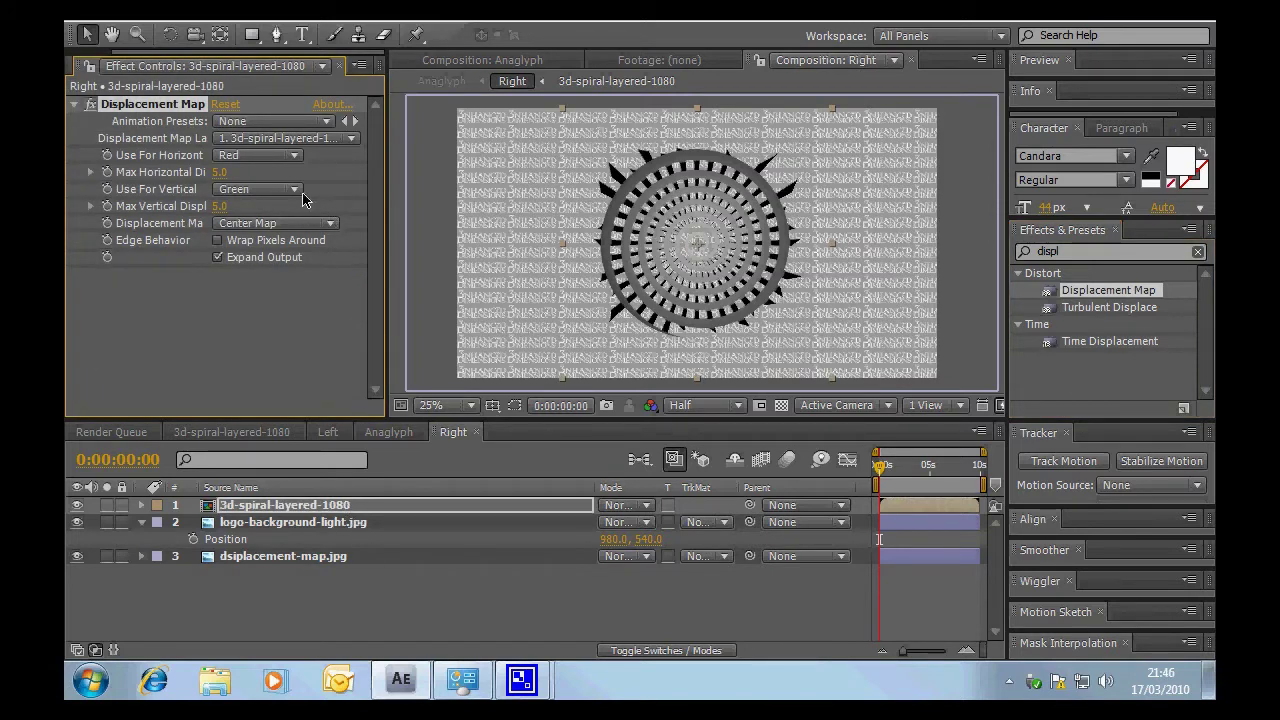
- Compare the effect on and off, then set Displacement Map Layer to 3. dsiplacement-map.jpg
click(93, 105)
click(92, 105)
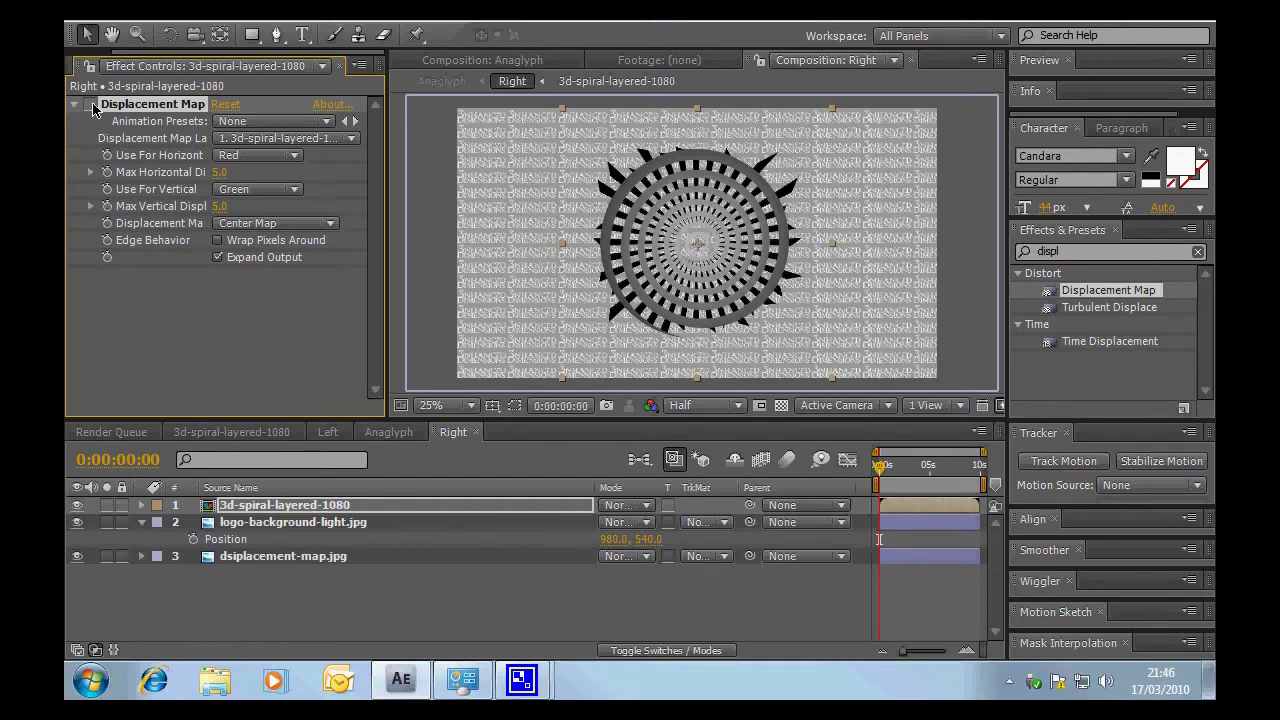
click(92, 105)
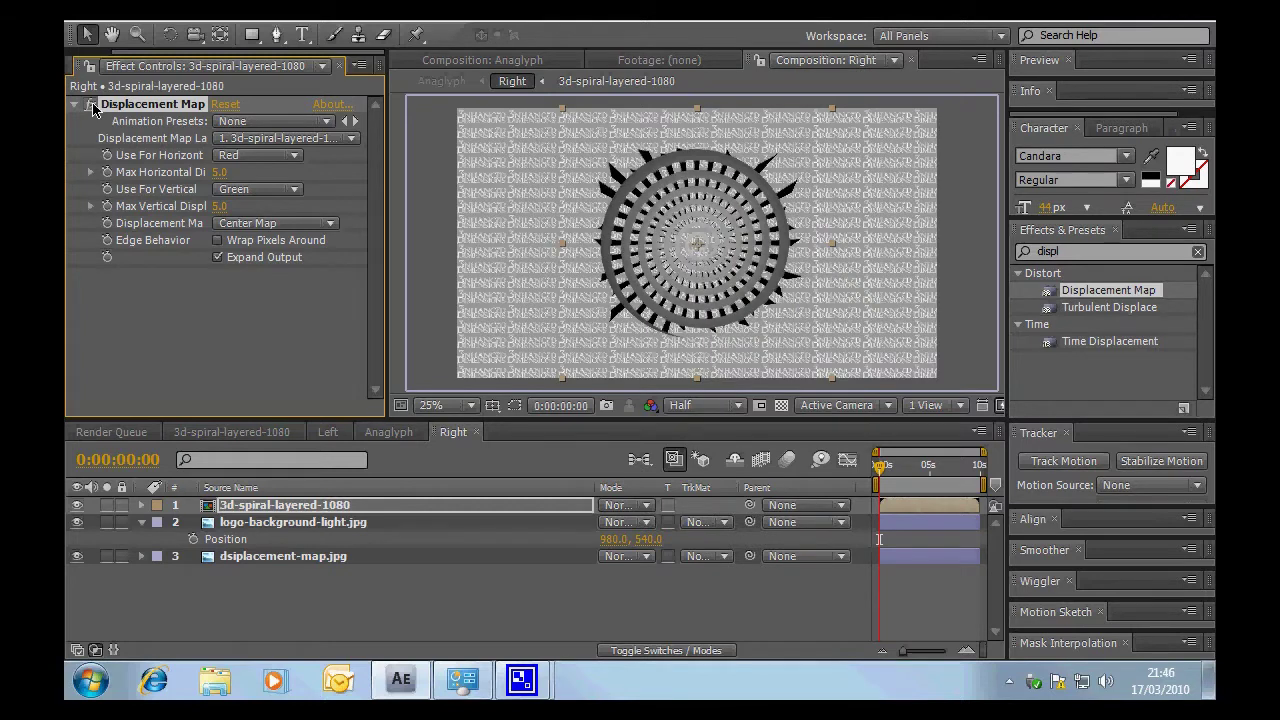
click(302, 143)
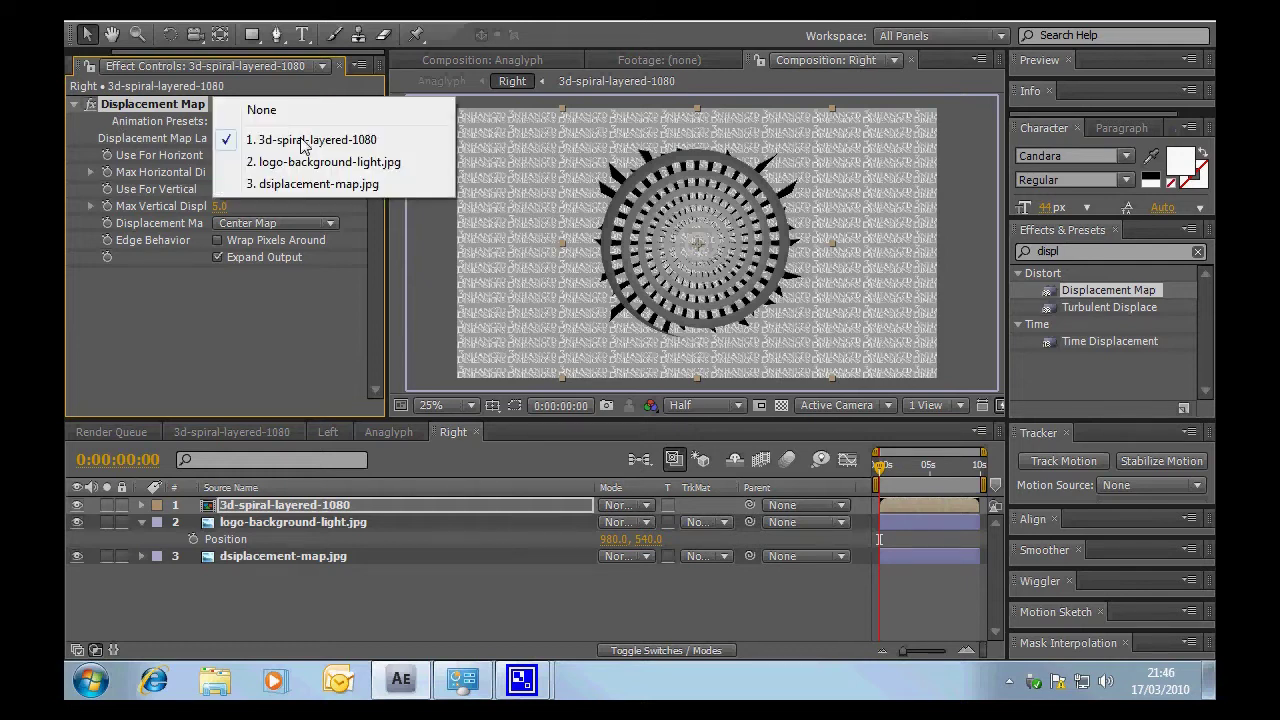
click(349, 187)
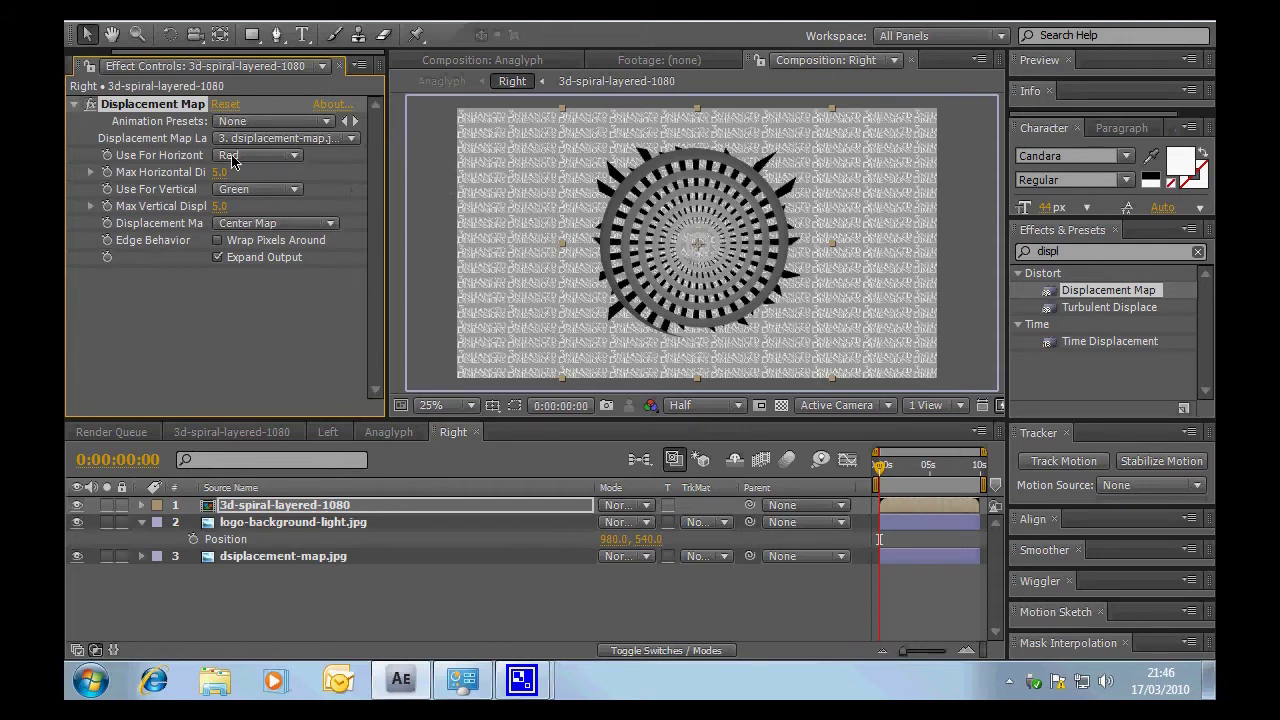
click(266, 158)
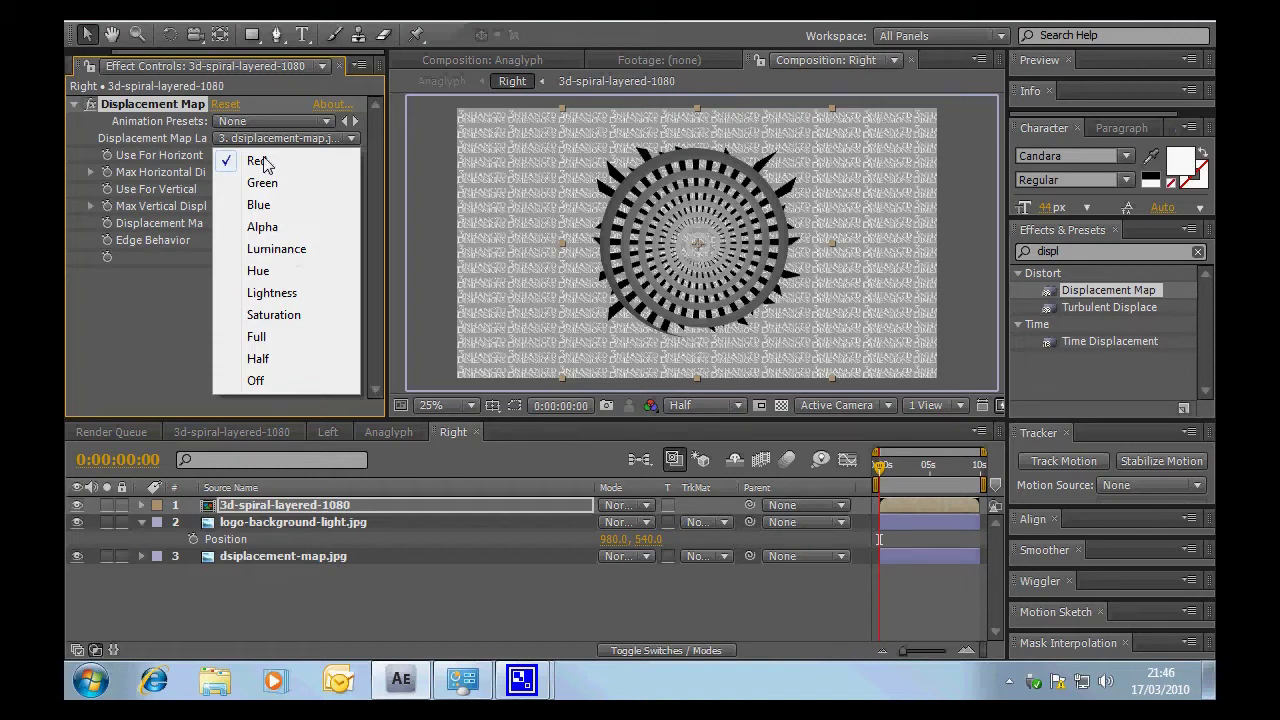
- Use Luminance for horizontal displacement with a maximum horizontal displacement of 25
click(295, 249)
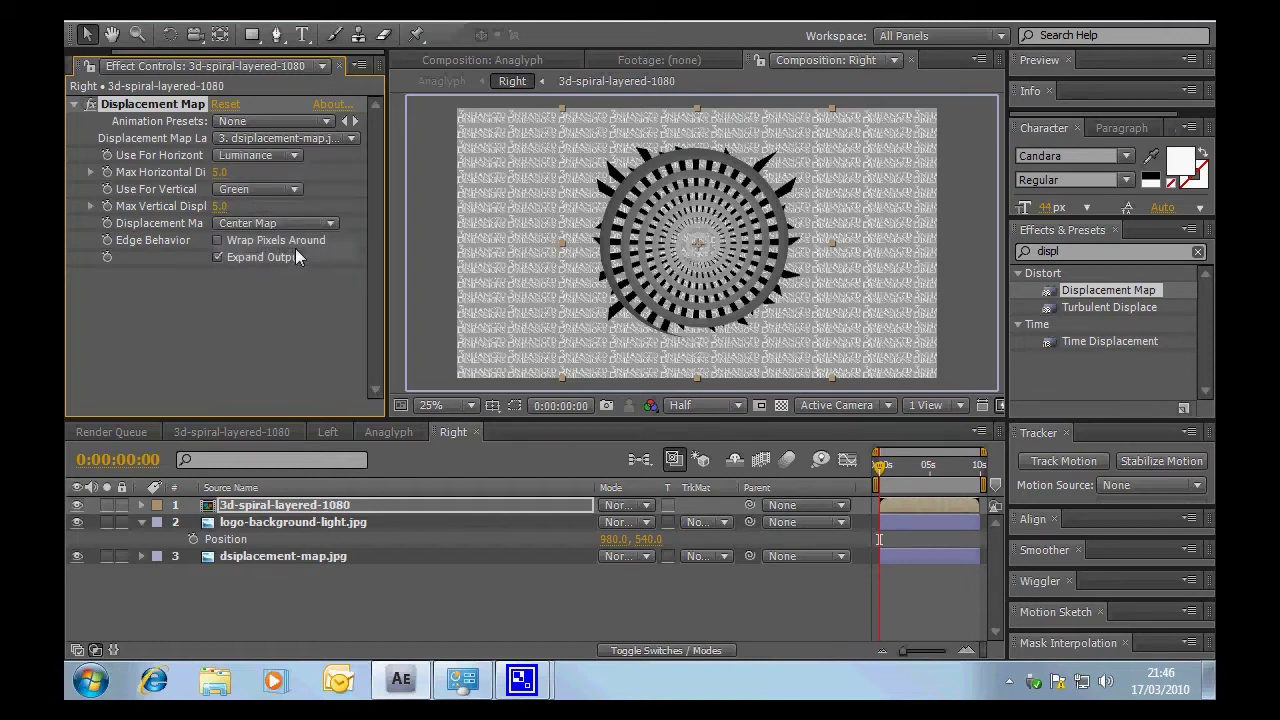
click(218, 173)
text(2)
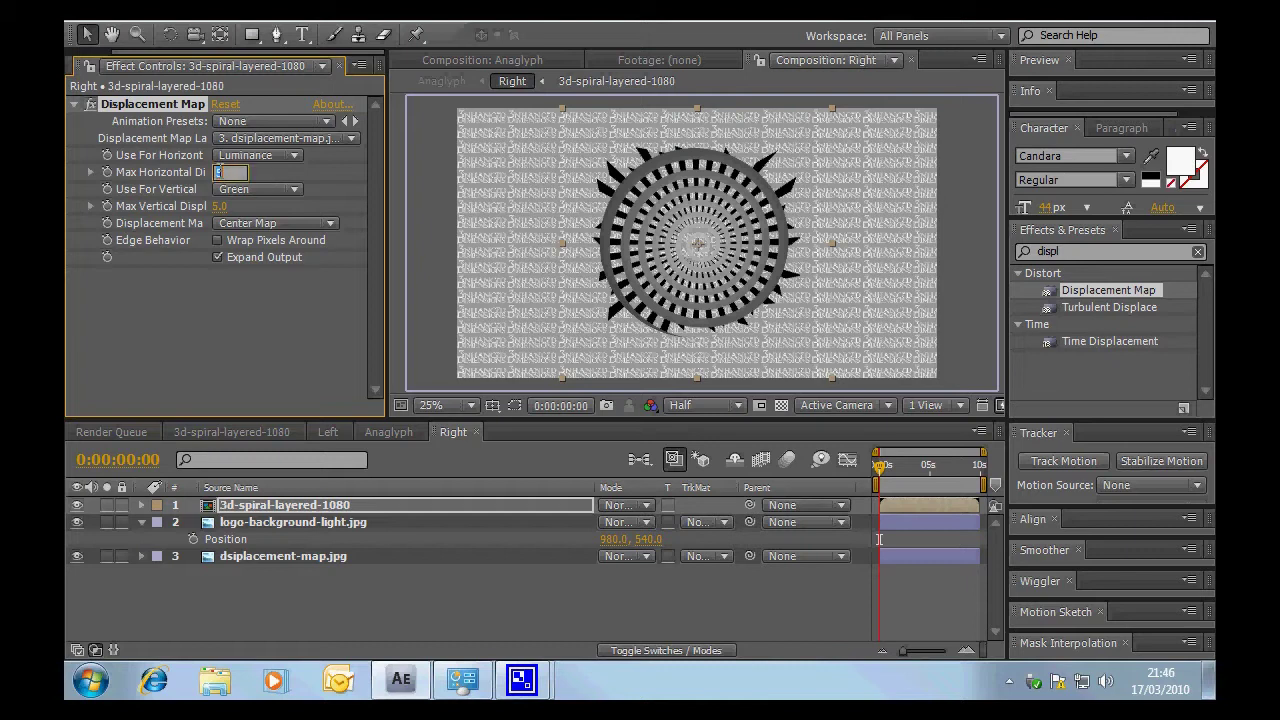
text(5)
click(326, 206)
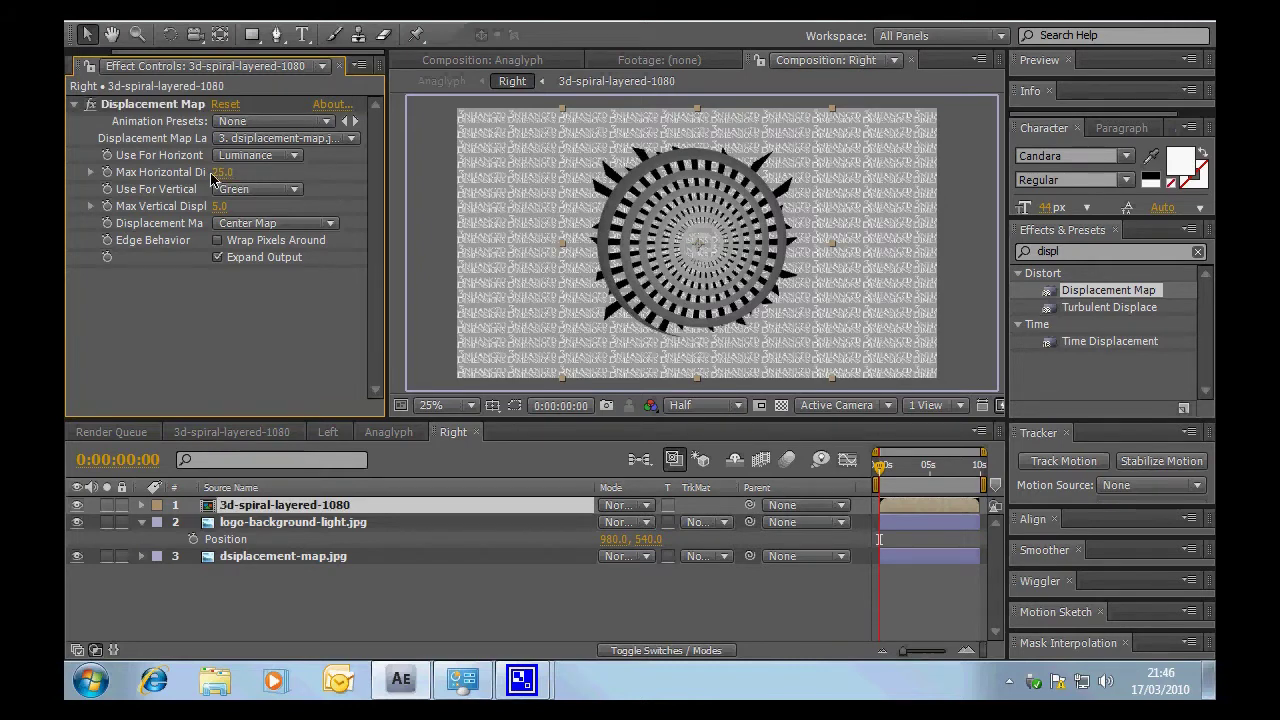
- Toggle the Displacement Map effect off and on to compare, leaving it on
click(92, 106)
click(92, 106)
click(92, 106)
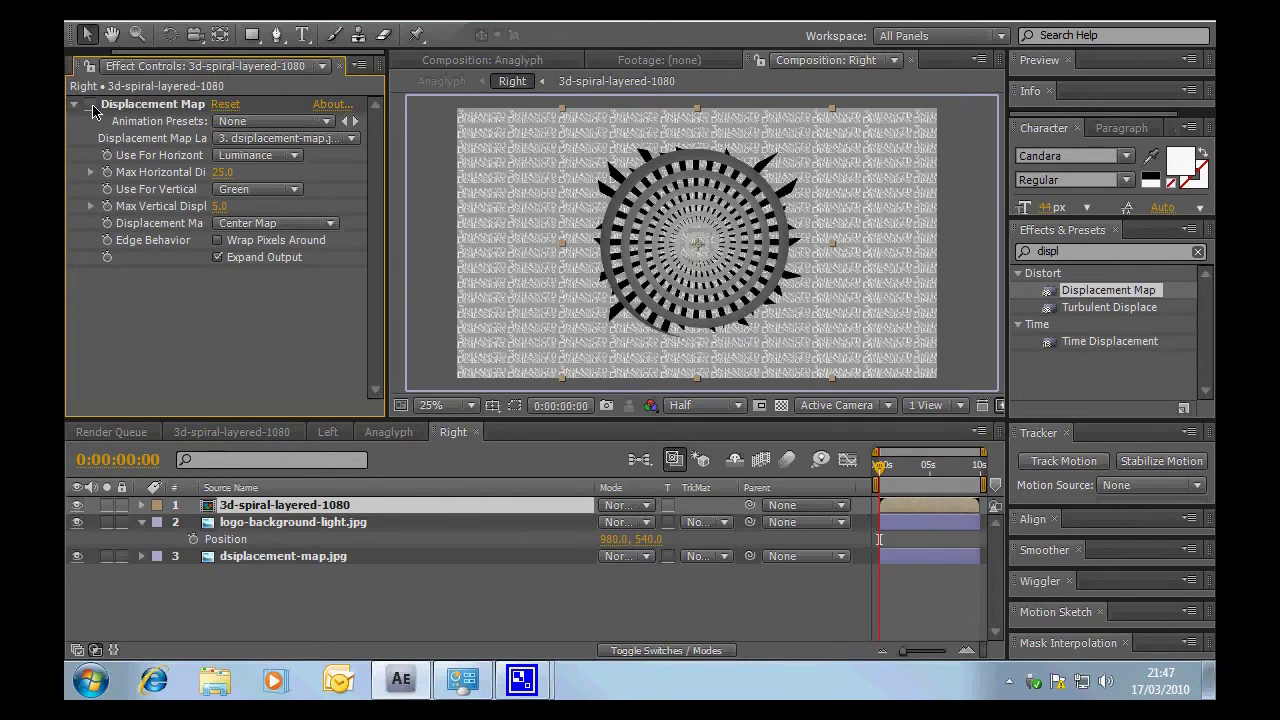
click(92, 106)
click(92, 106)
click(92, 106)
click(92, 106)
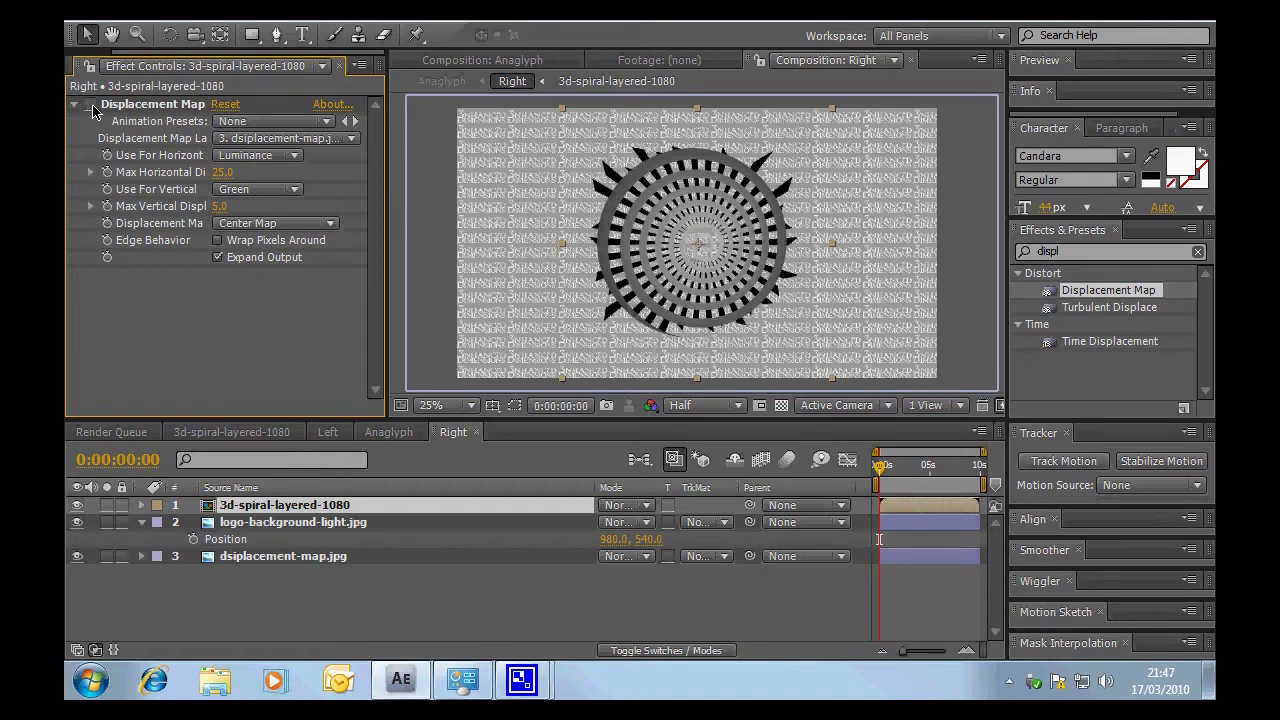
click(92, 106)
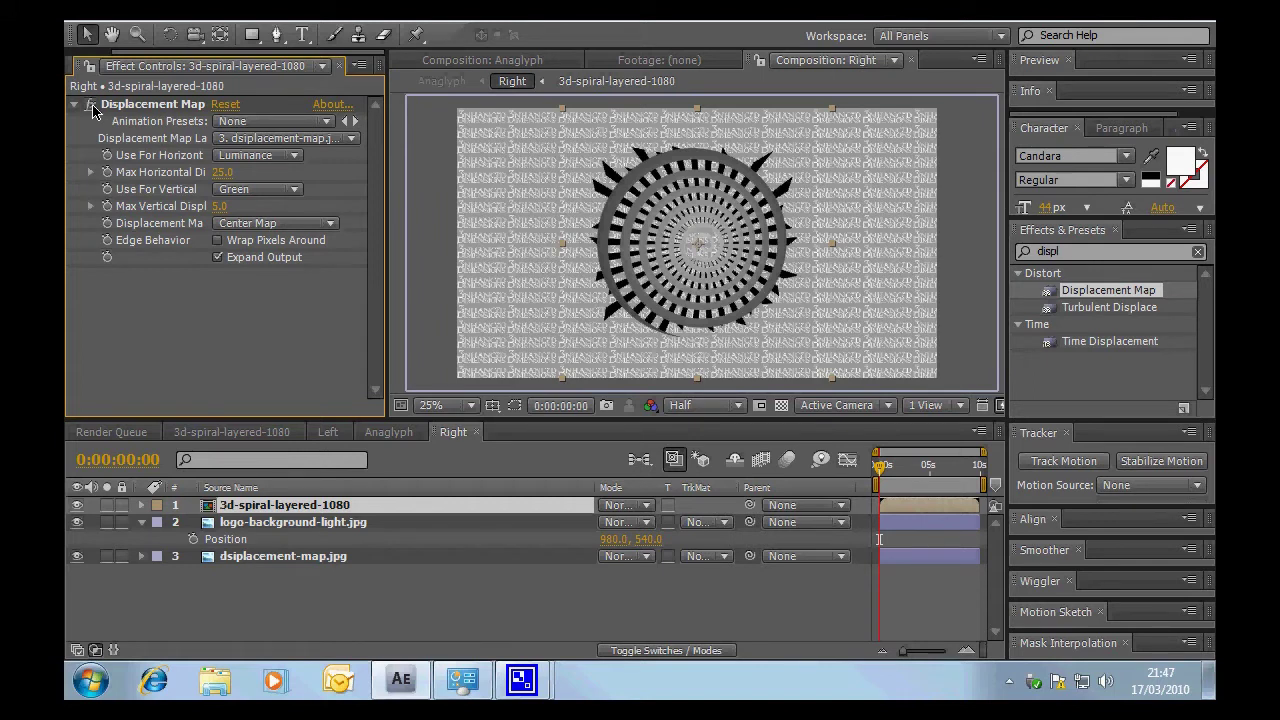
- Set Use For Vertical Displacement to Off with a maximum vertical displacement of 0
click(257, 190)
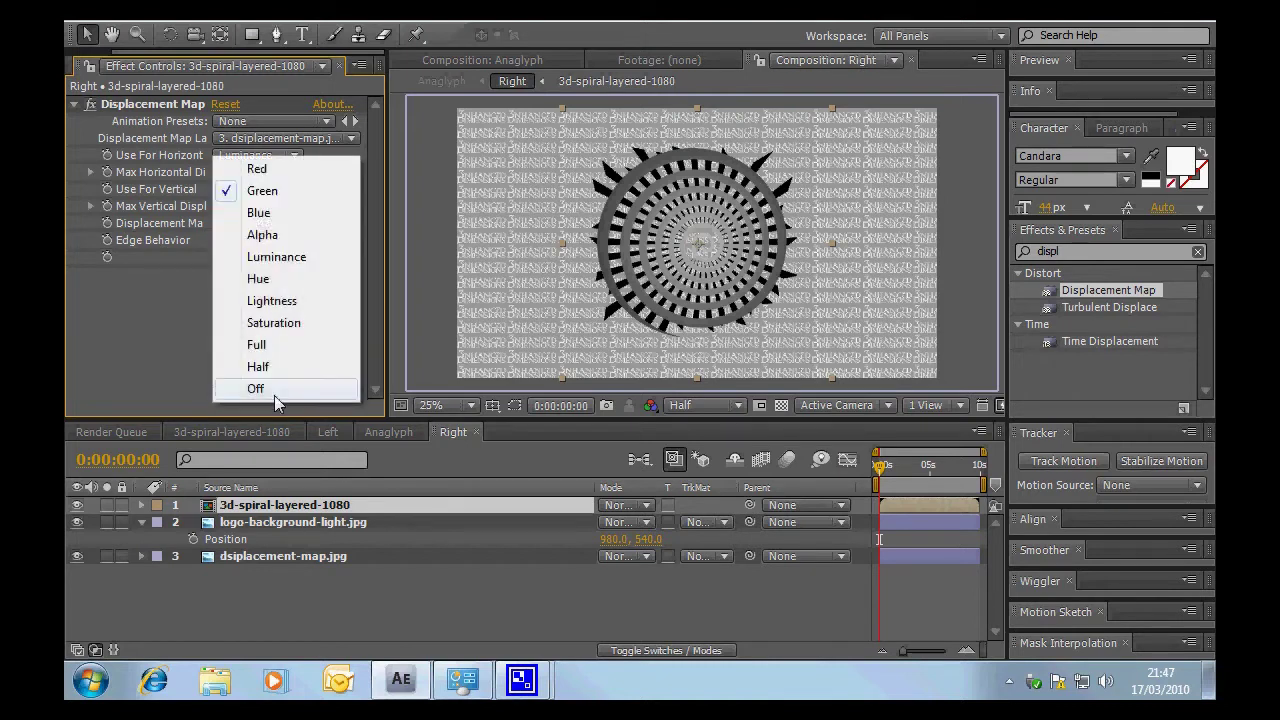
click(262, 389)
click(219, 207)
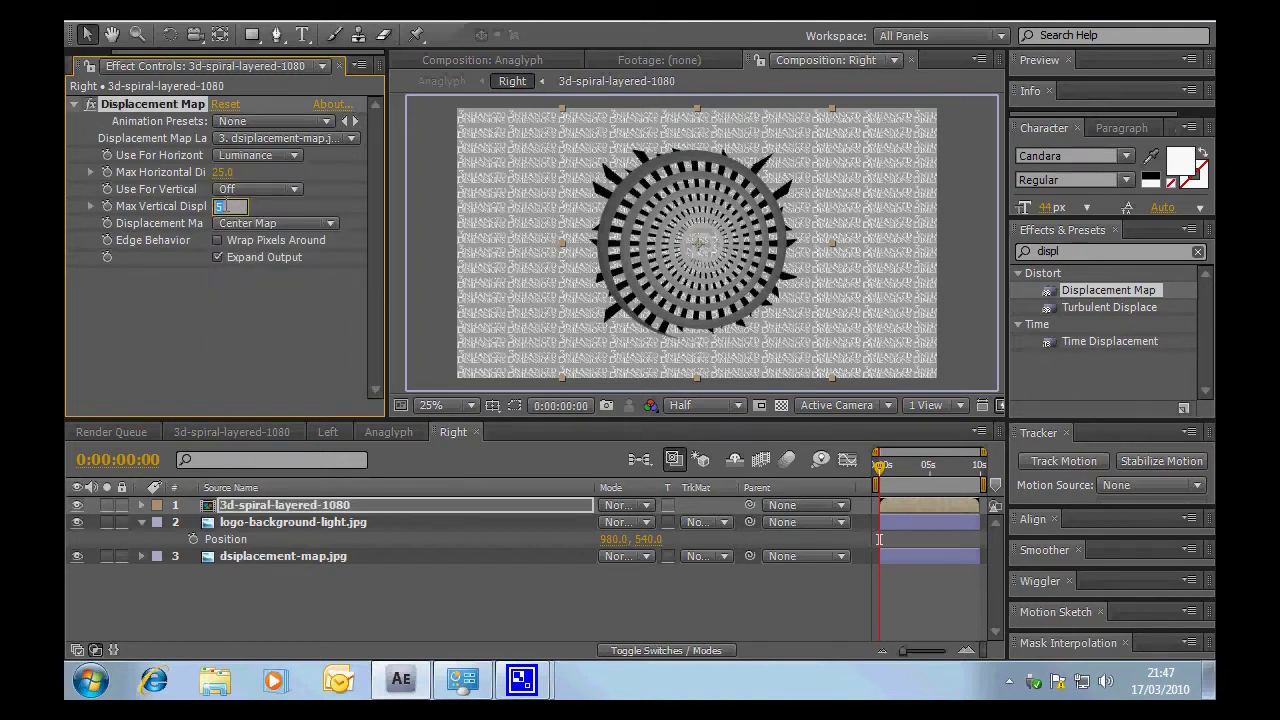
text(0)
click(217, 257)
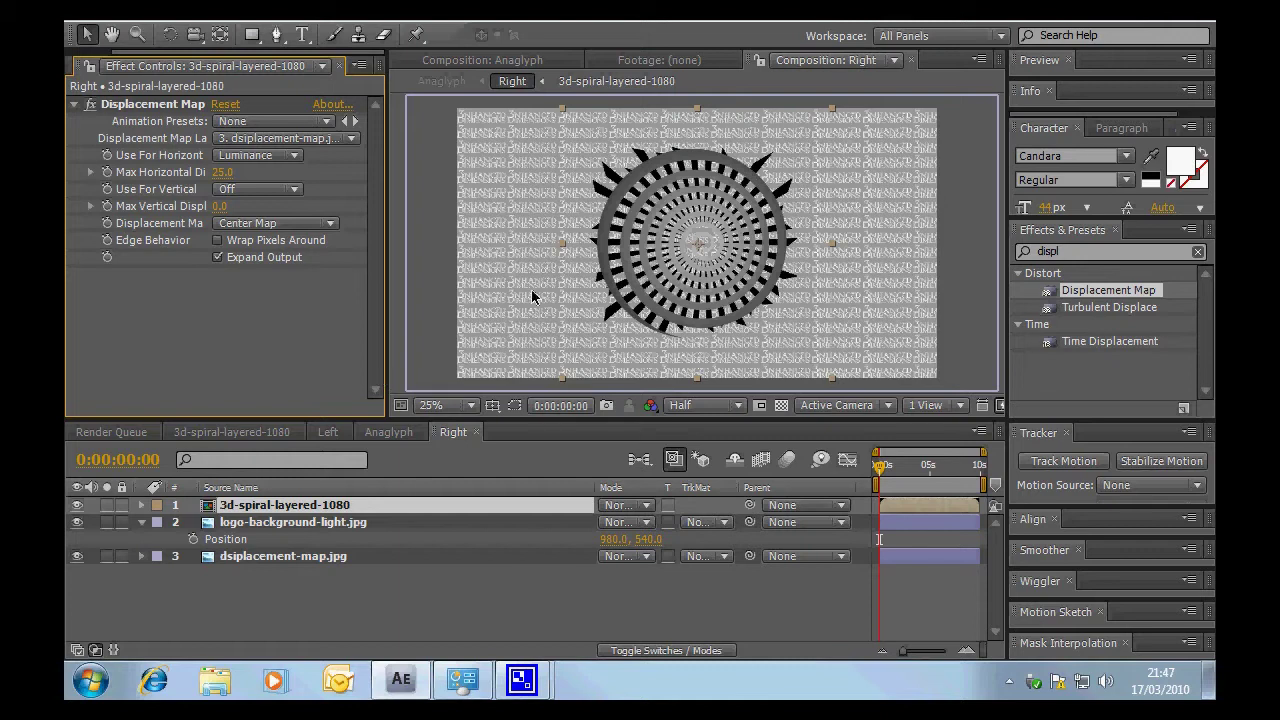
- View the Anaglyph composition and toggle the spiral's Displacement Map off and back on
click(476, 59)
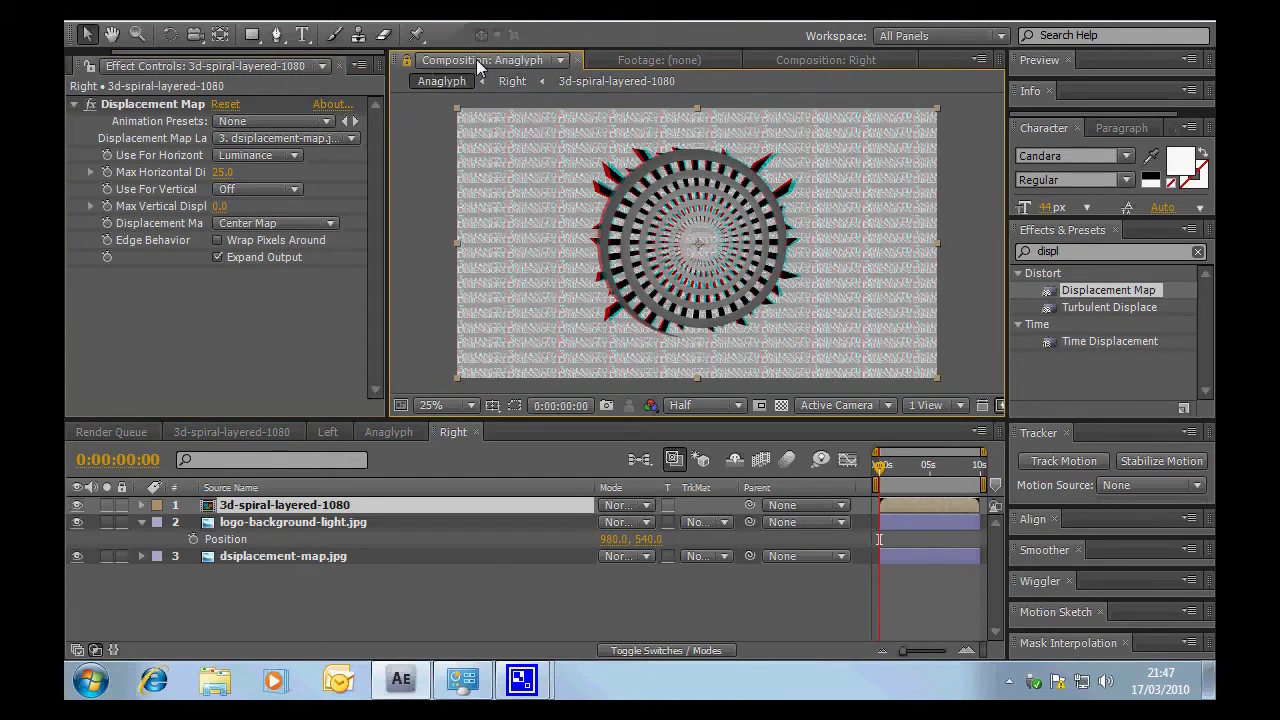
click(427, 325)
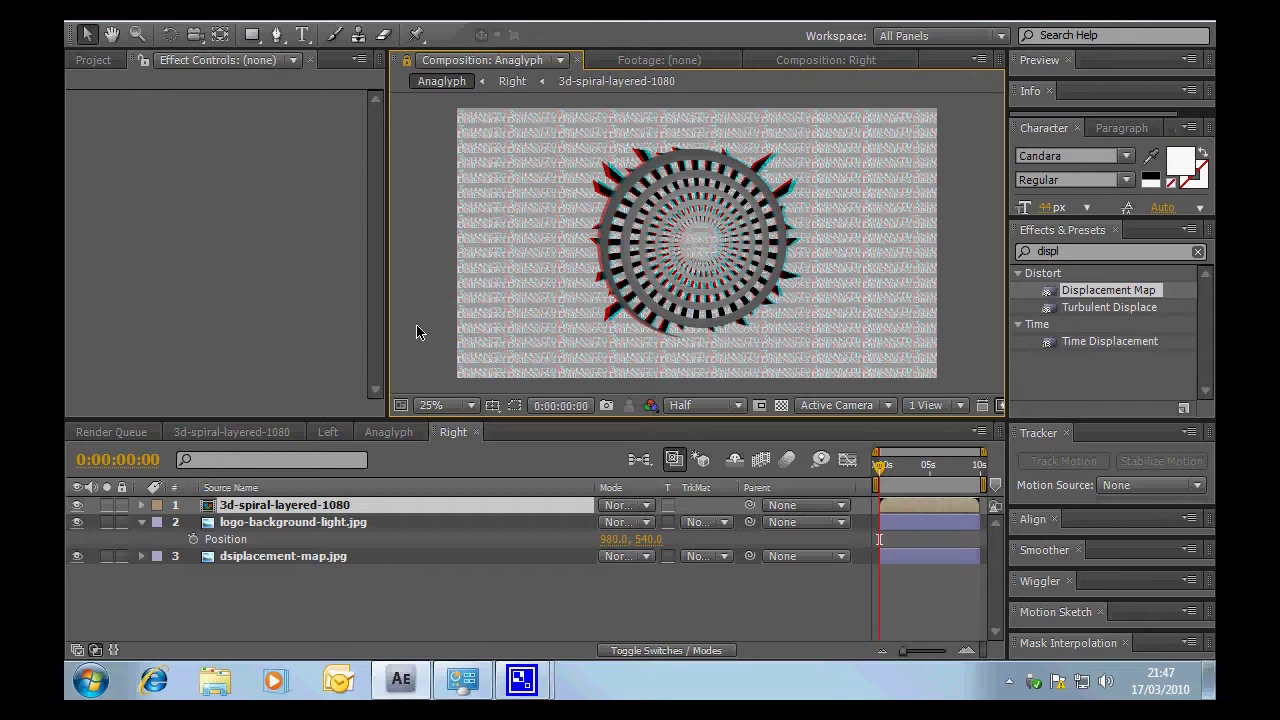
click(213, 508)
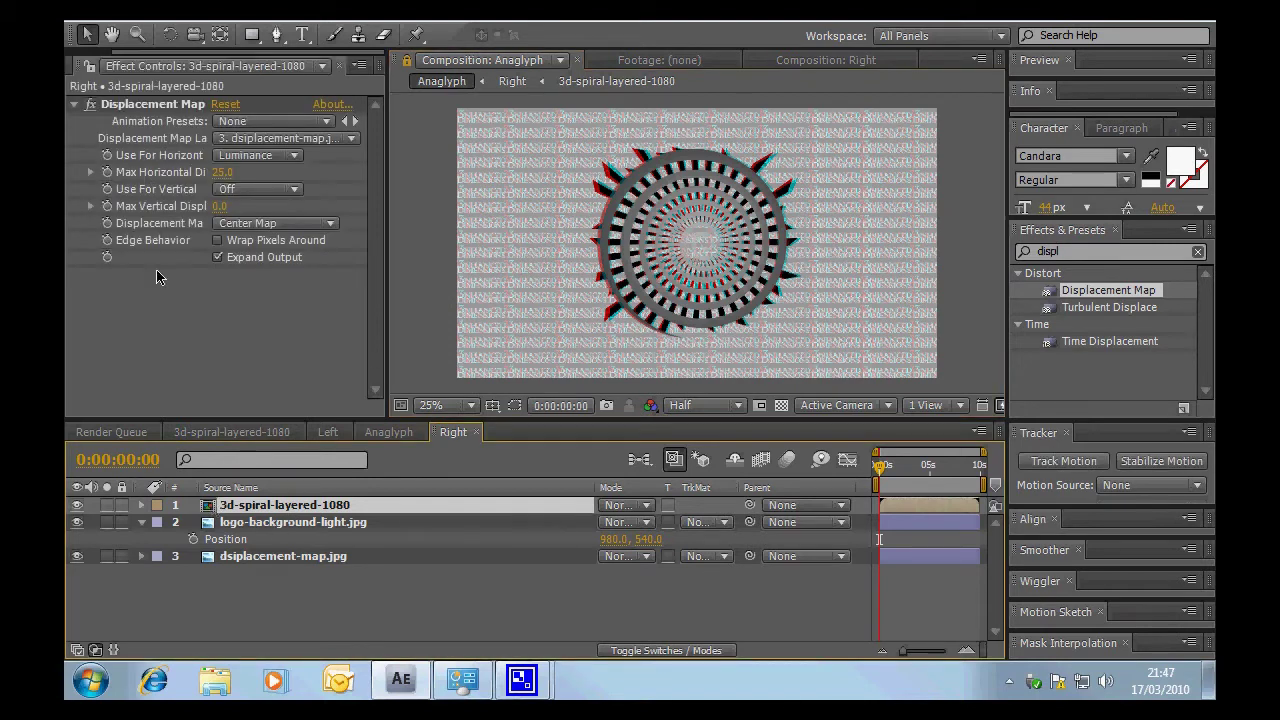
click(91, 105)
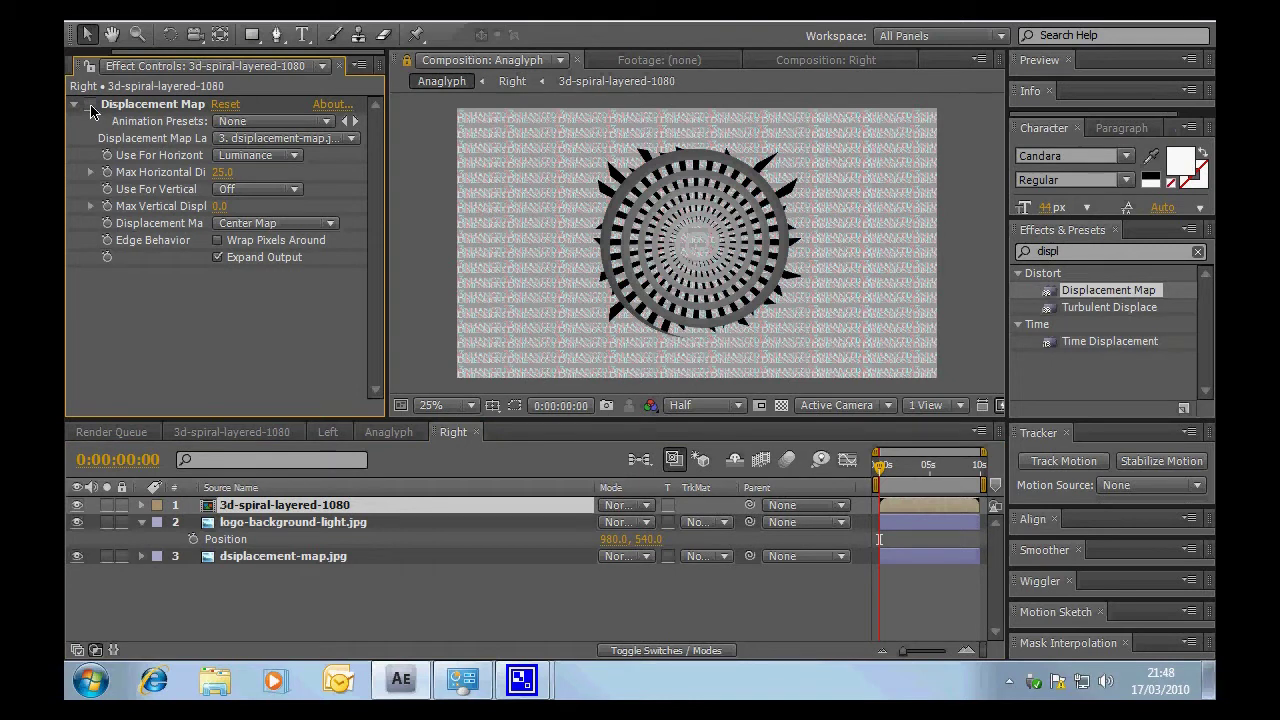
click(91, 105)
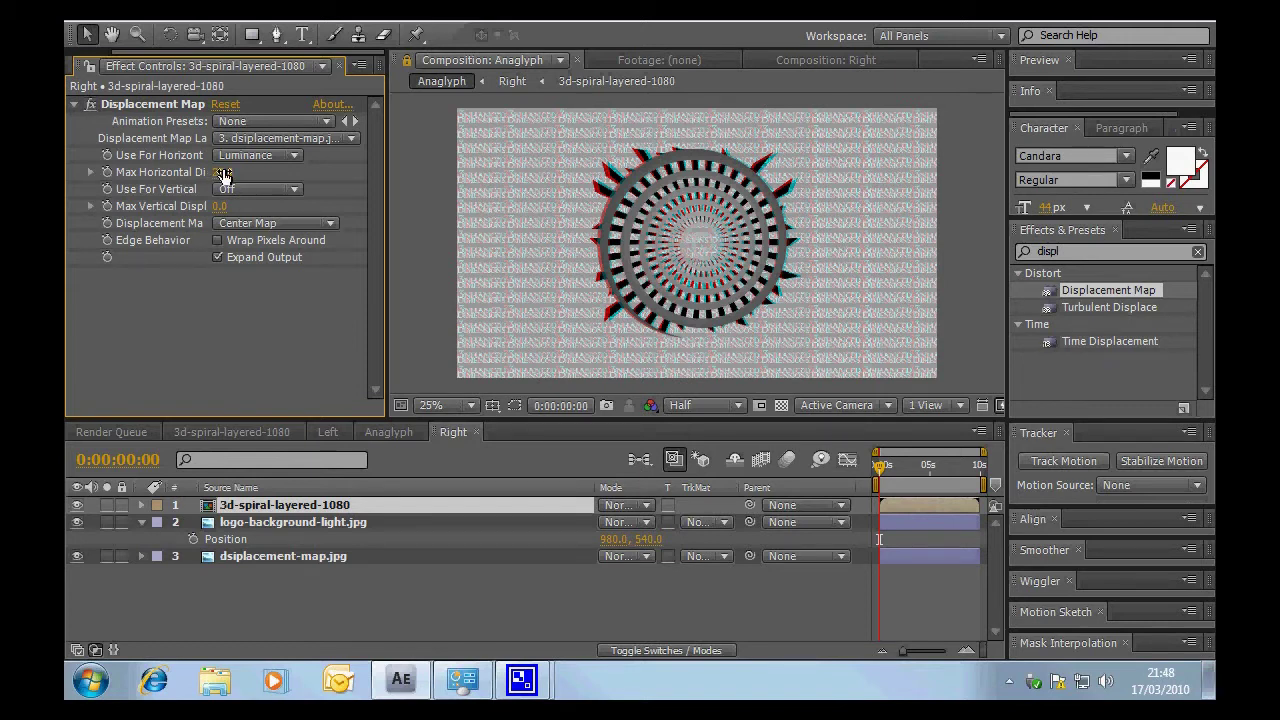
- Try 50 and -55 for Max Horizontal Displacement, then settle on 35
click(224, 175)
text(50)
key(Return)
key(Return)
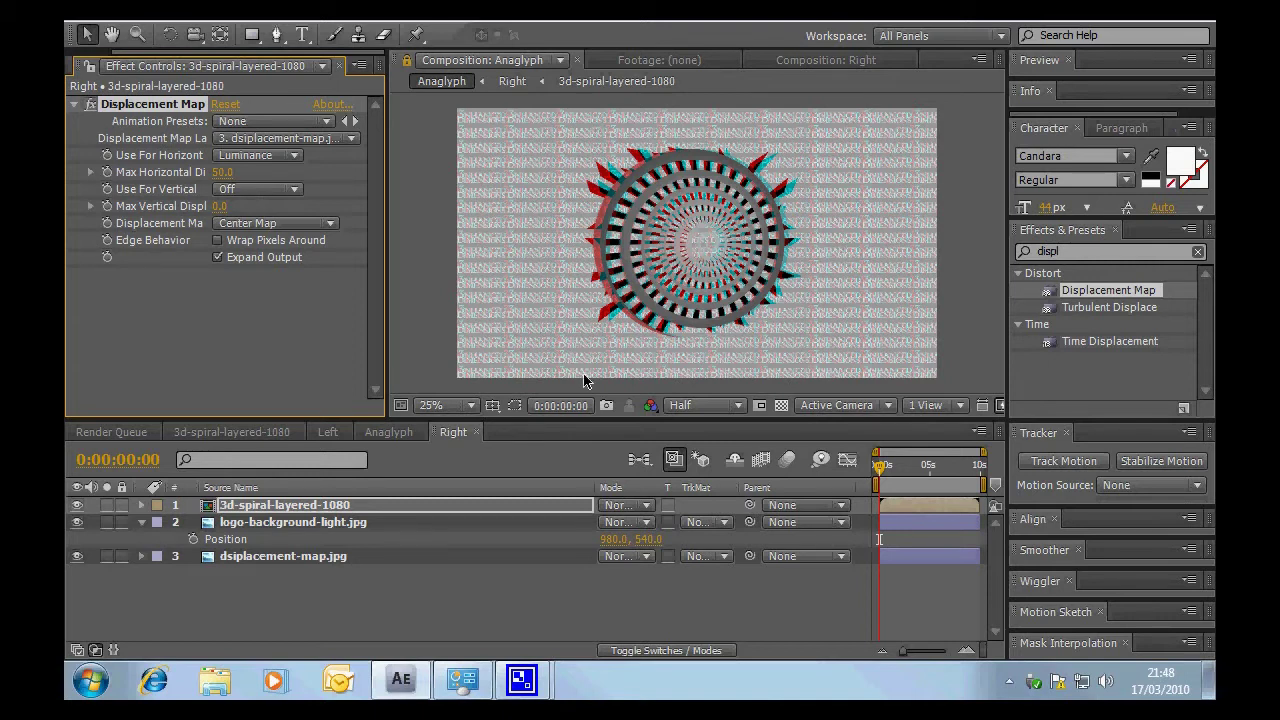
click(220, 174)
text(-55)
key(Return)
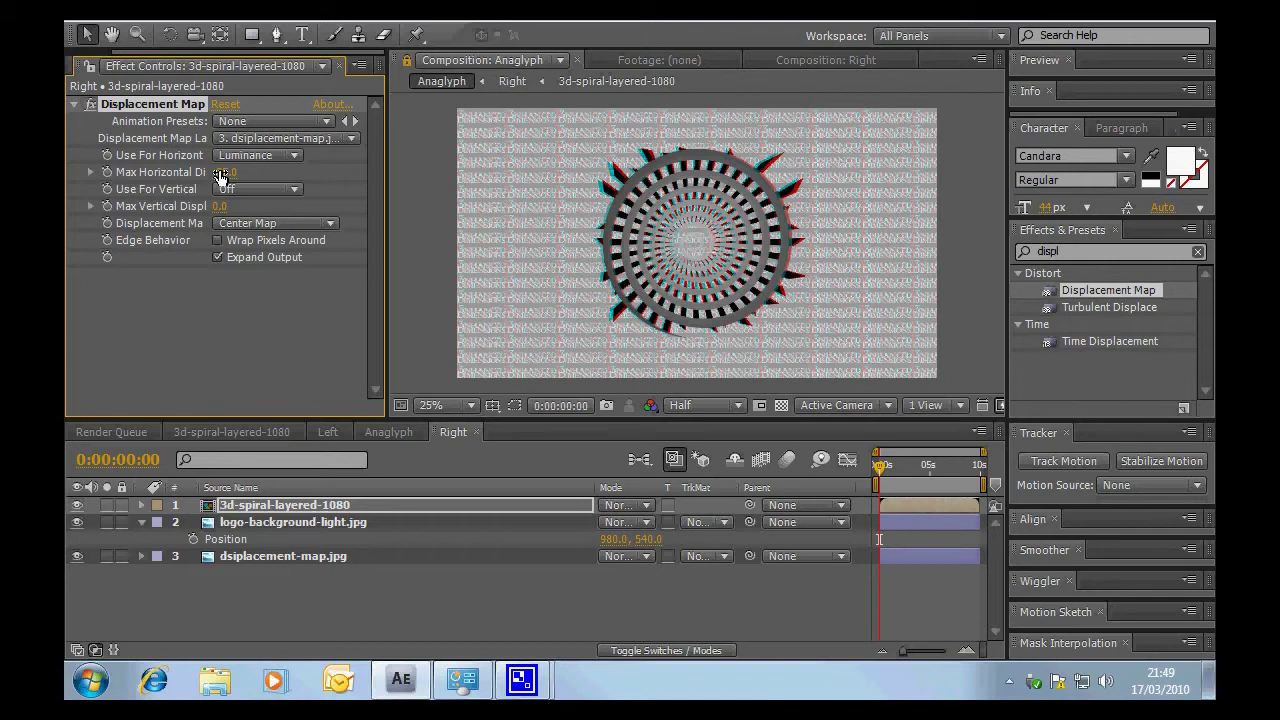
click(220, 174)
text(35)
key(Return)
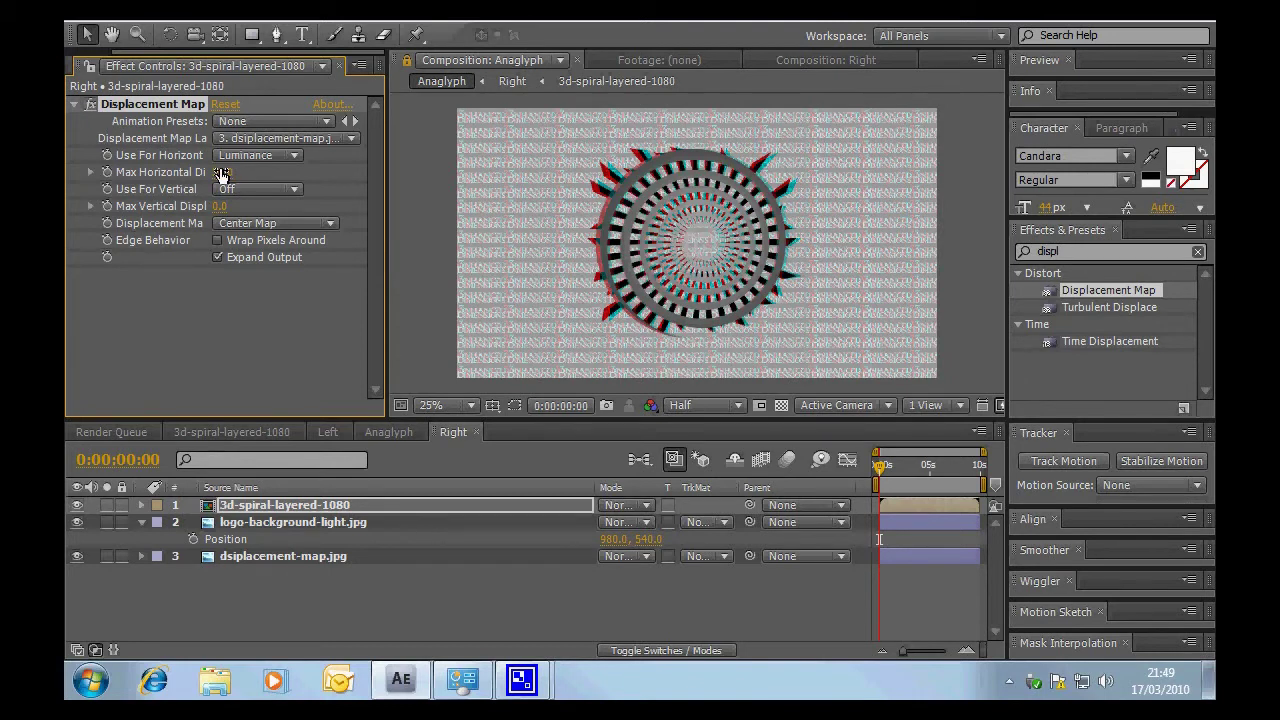
- Nudge logo-background-light.jpg with Shift+arrow keys until its position is 1020, 540
click(270, 524)
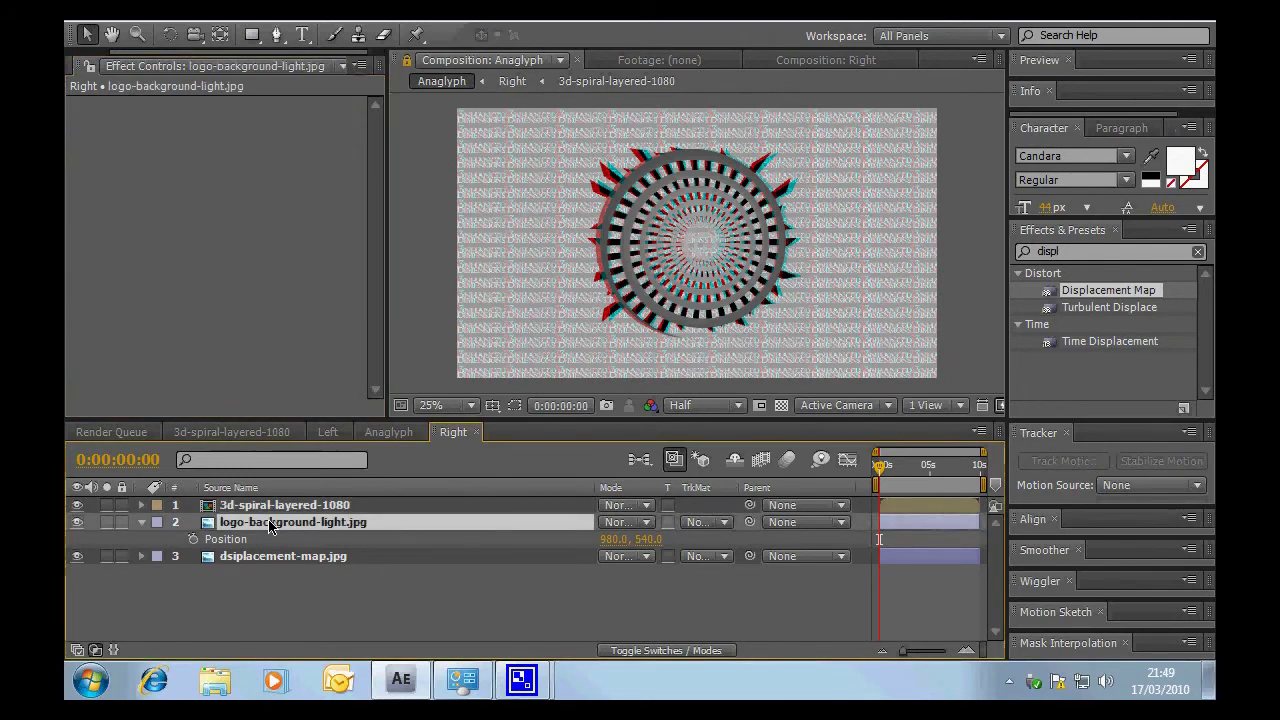
key(shift+Right)
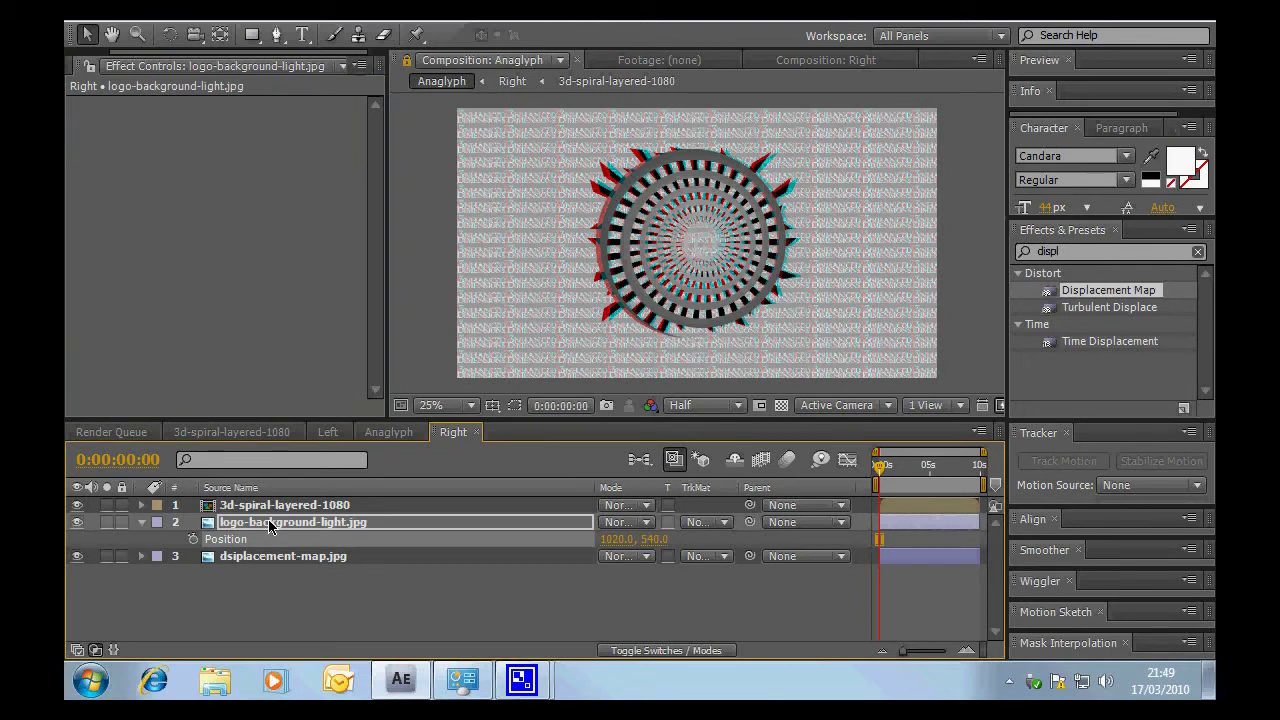
key(shift+Right)
key(shift+Right)
key(shift+Right)
key(shift+Right)
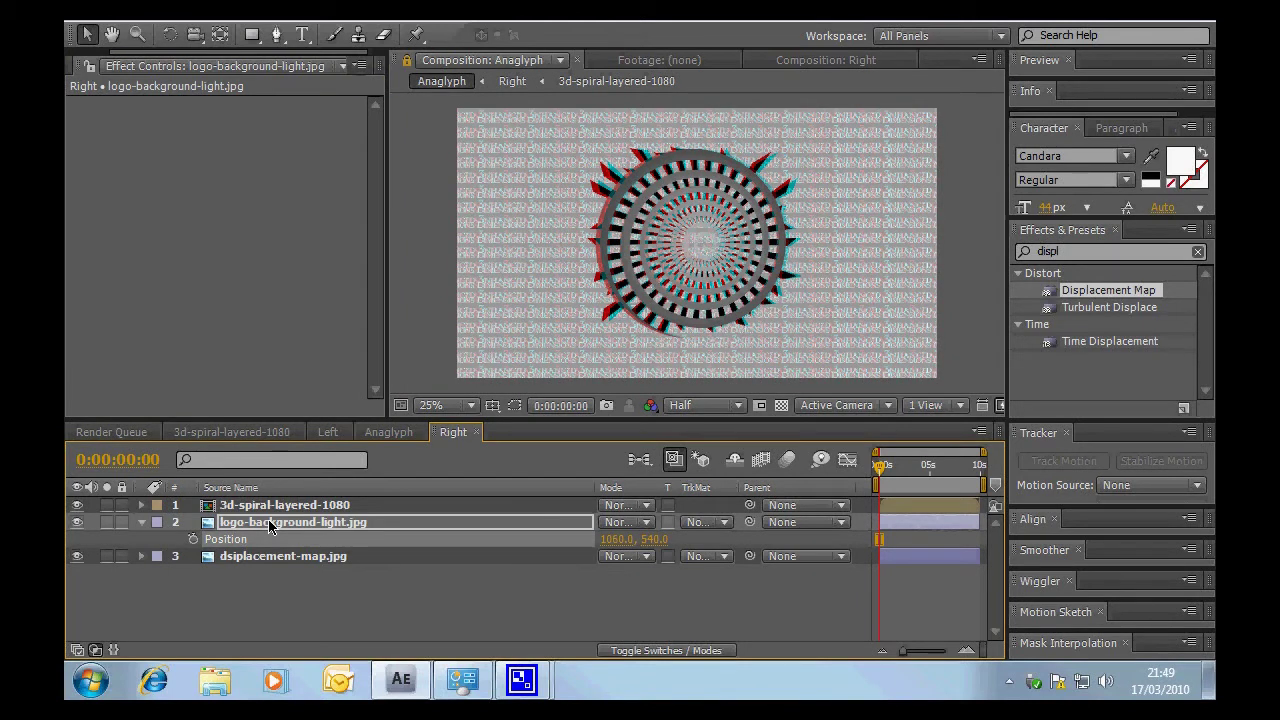
key(shift+Left)
key(shift+Left)
key(shift+Left)
key(shift+Left)
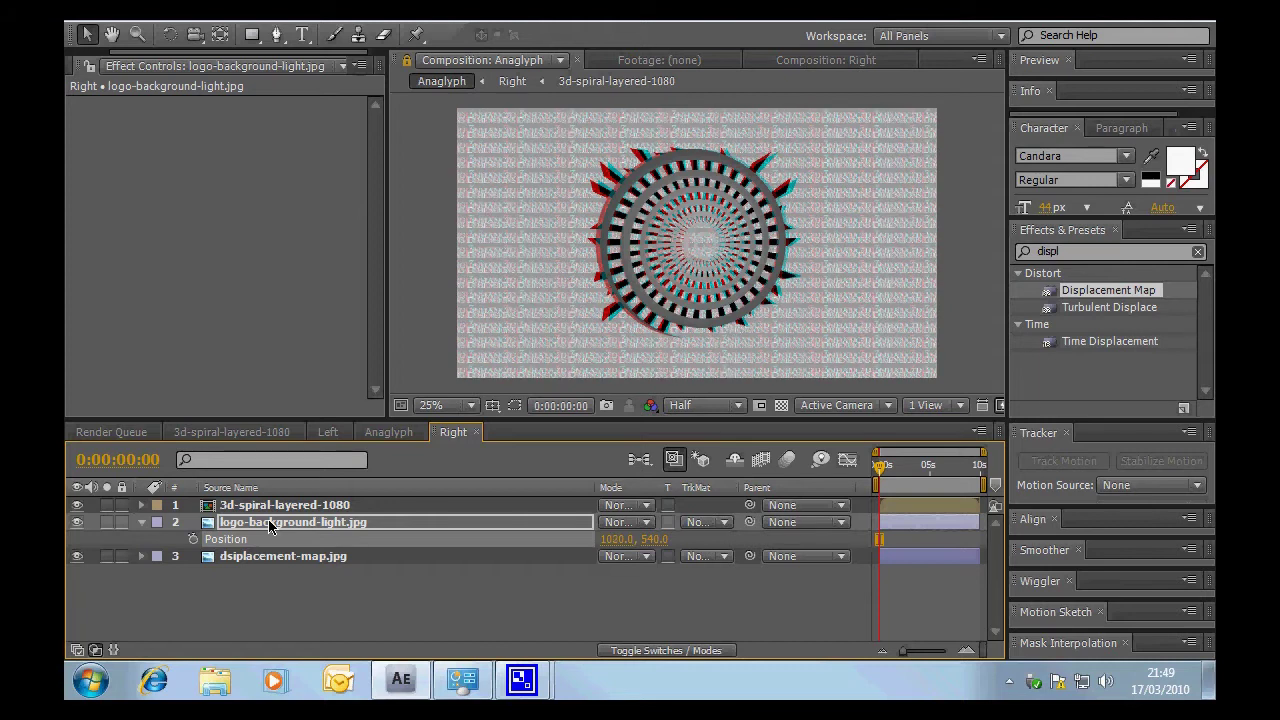
key(shift+Left)
key(shift+Left)
key(shift+Left)
key(shift+Left)
key(shift+Right)
key(shift+Right)
key(shift+Right)
key(shift+Right)
- Bring up the Anaglyph composition's timeline to preview the red-cyan spiral
click(397, 431)
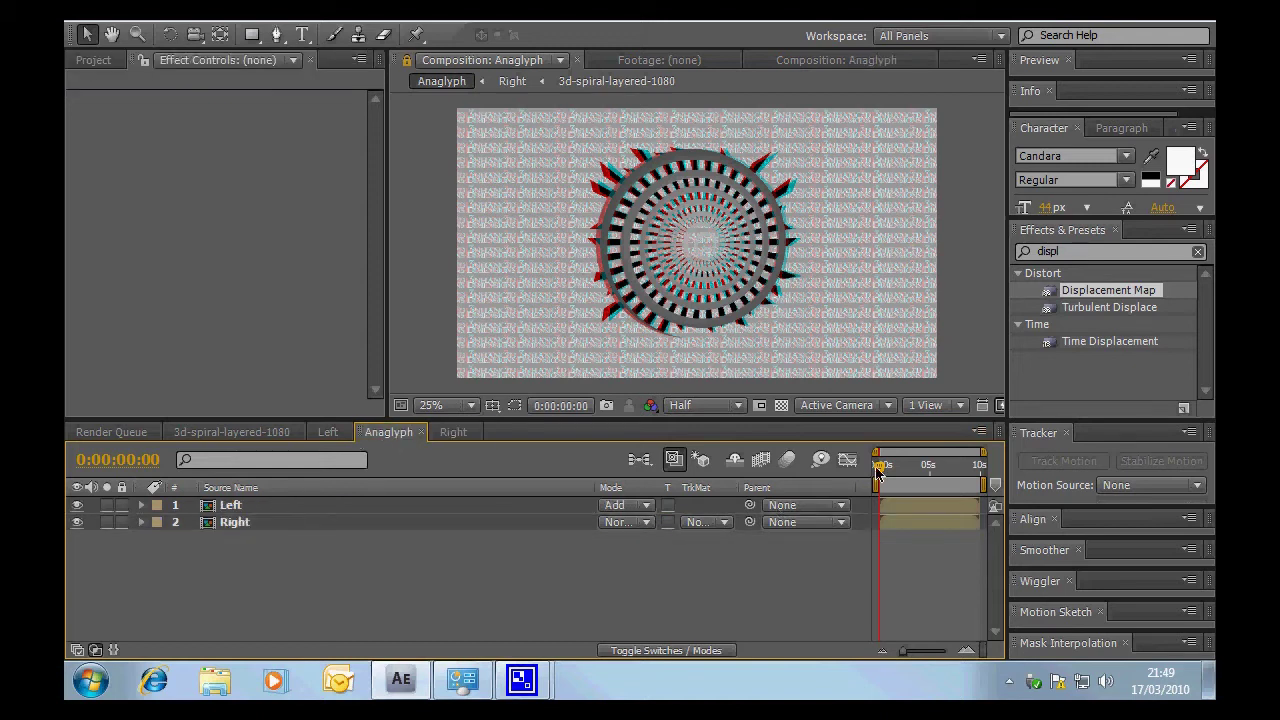